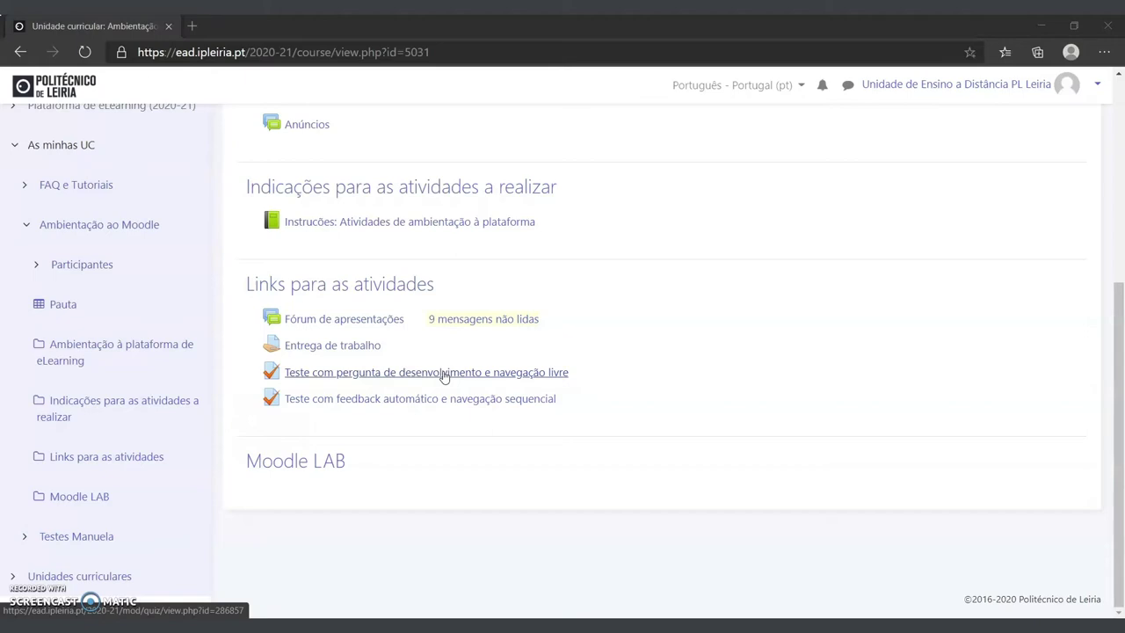
Step: Open the quiz "Teste com pergunta de desenvolvimento e navegação livre" and start an attempt, accepting its time limit
click(443, 373)
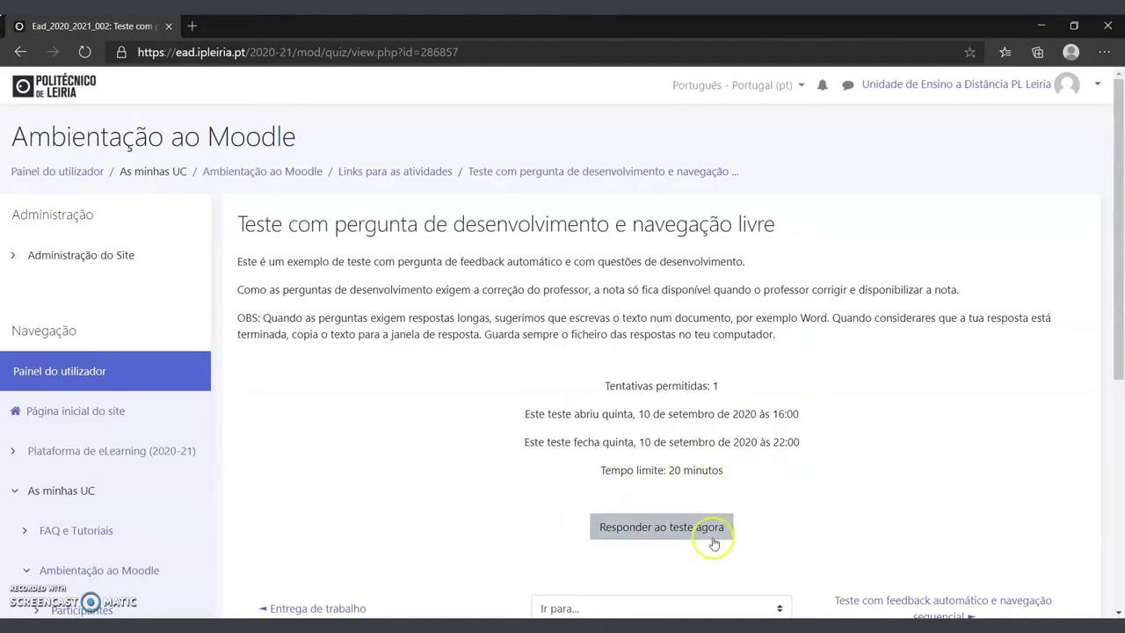
click(661, 530)
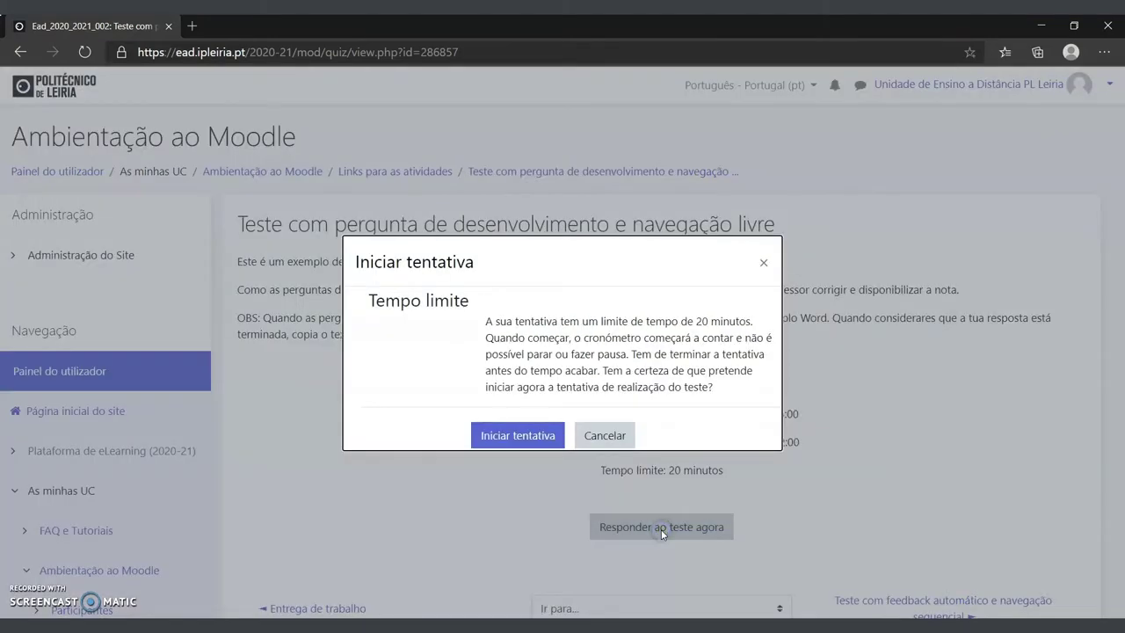
click(500, 436)
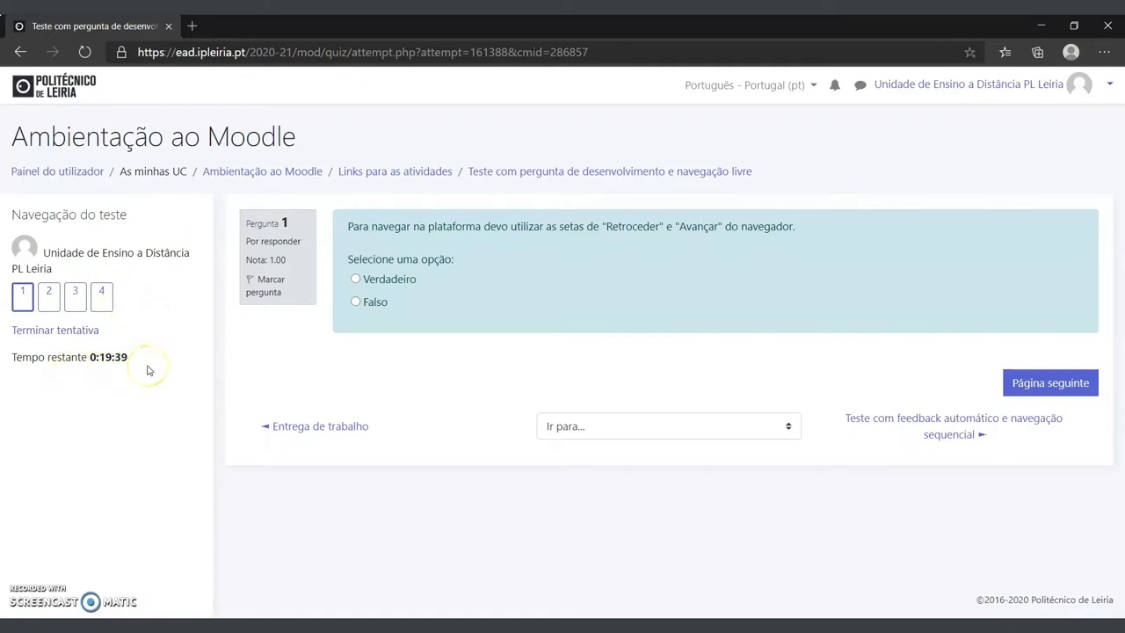
Step: Jump to question 3, return to question 1, and advance to question 2 to try the free navigation
click(75, 303)
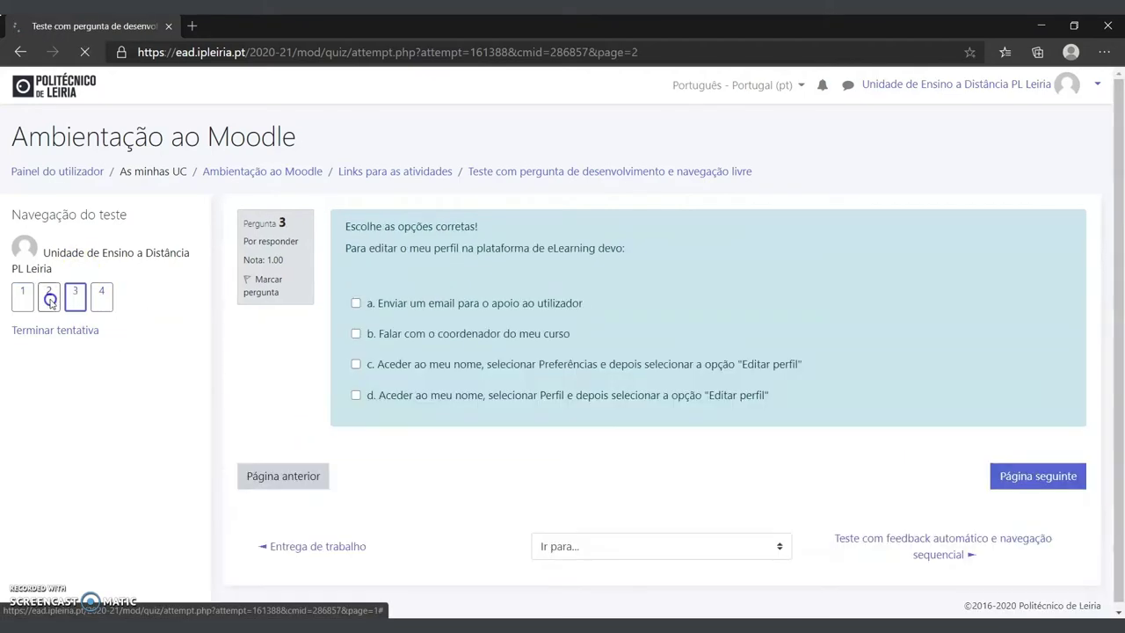
click(23, 303)
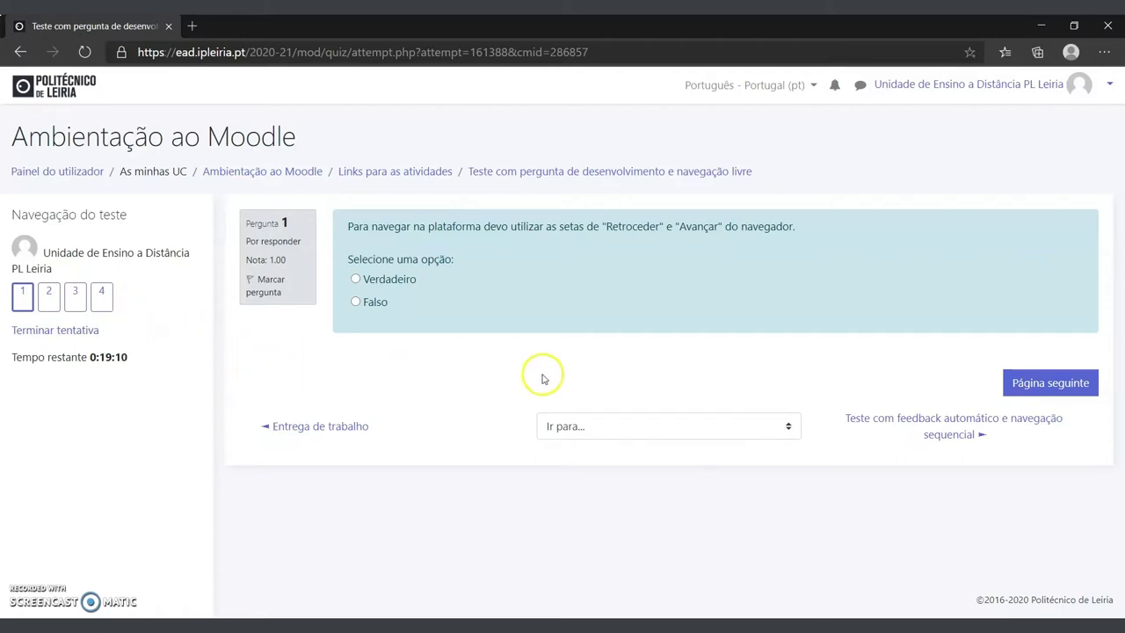
click(1053, 388)
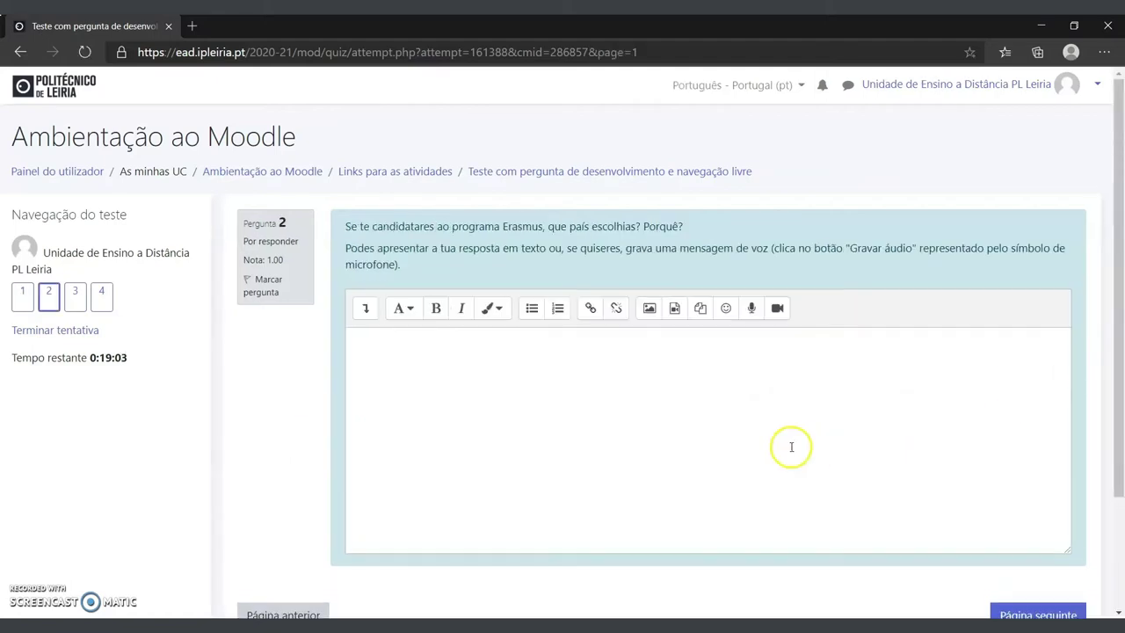
Step: Examine question 2's page and show the answer editor's additional formatting tools, placing the cursor in the answer area
scroll(791, 446, down, 2)
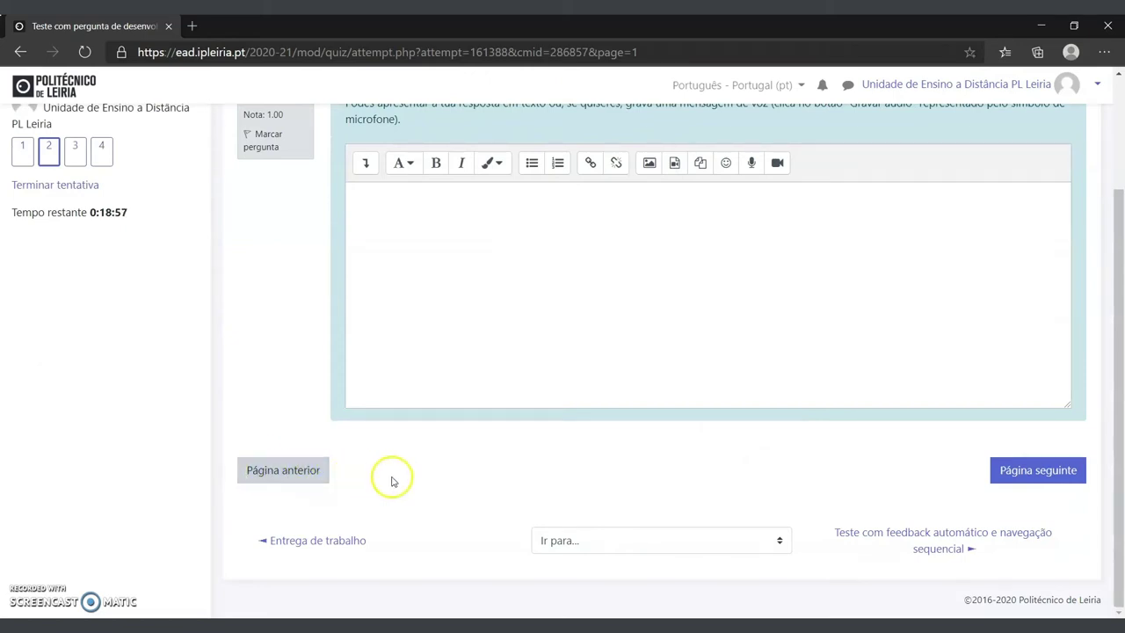
scroll(390, 470, up, 1)
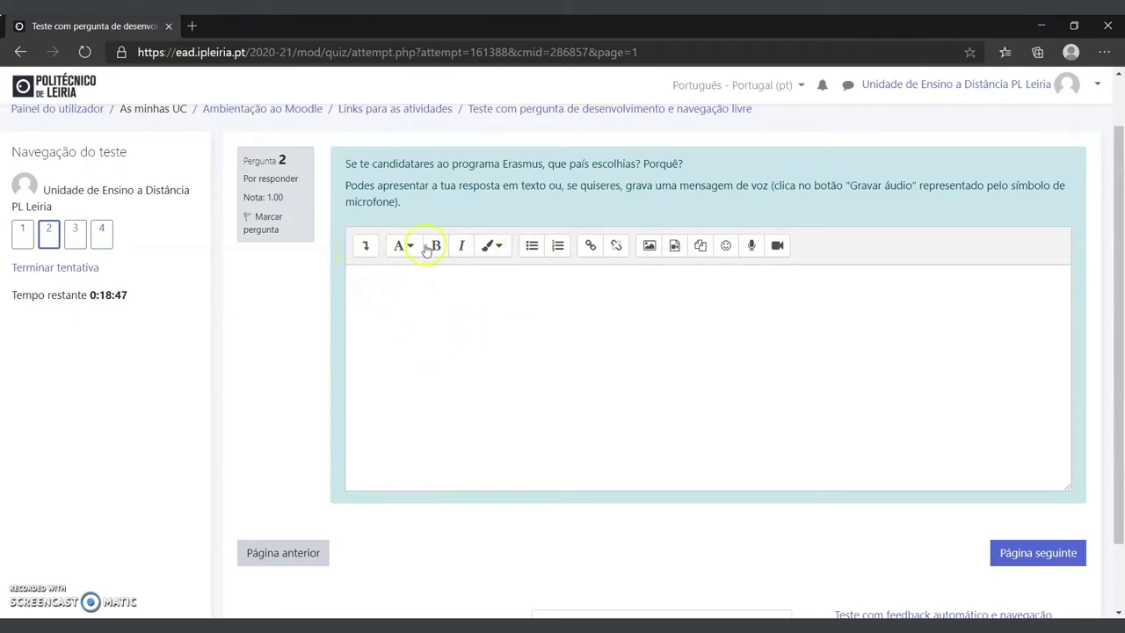
click(366, 249)
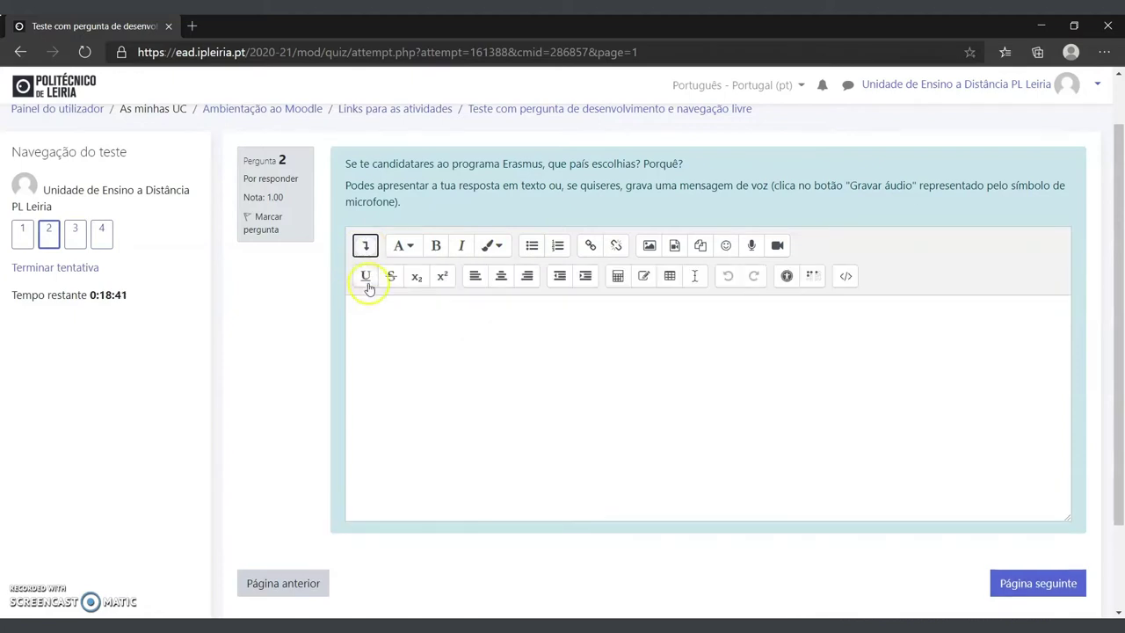
click(392, 327)
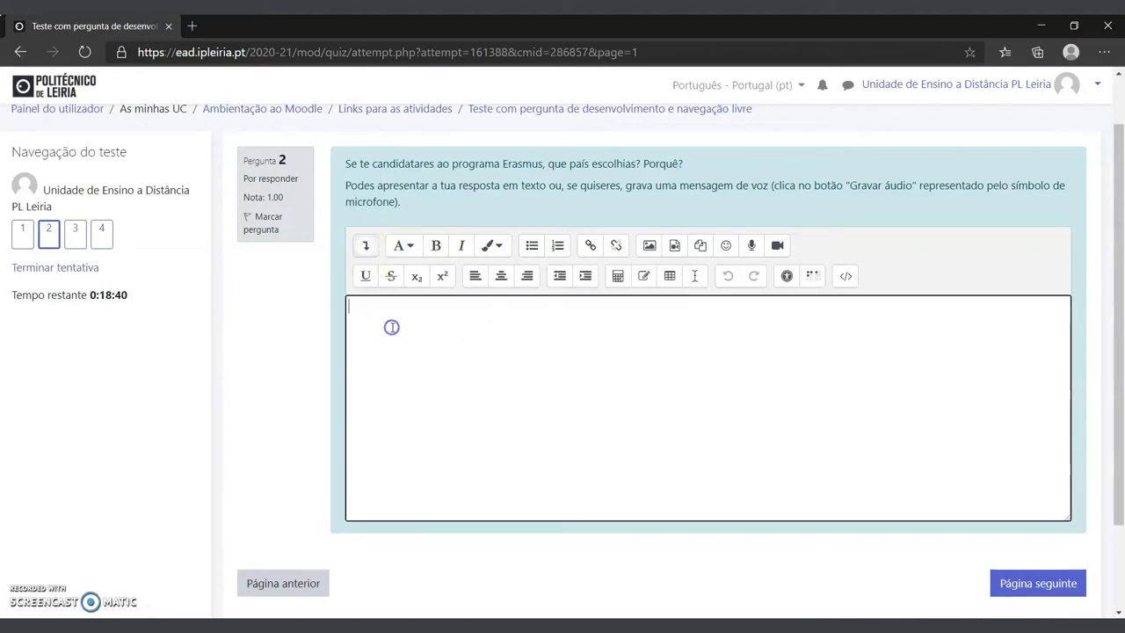
click(778, 249)
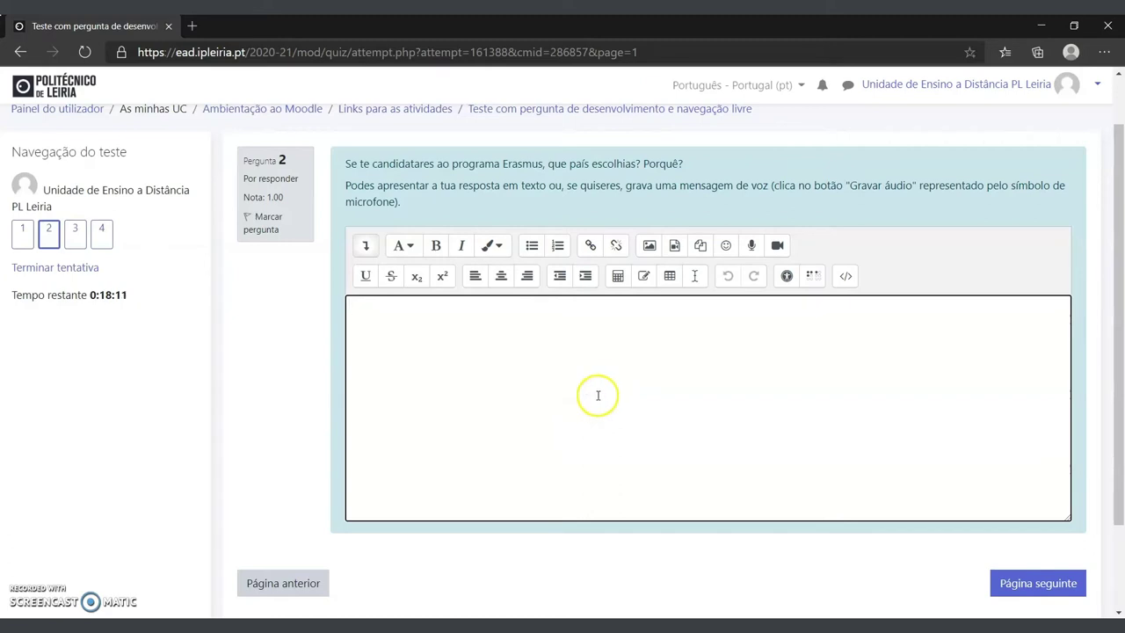
Step: Page through questions 3 and 4 without answering and open the attempt summary
click(1036, 584)
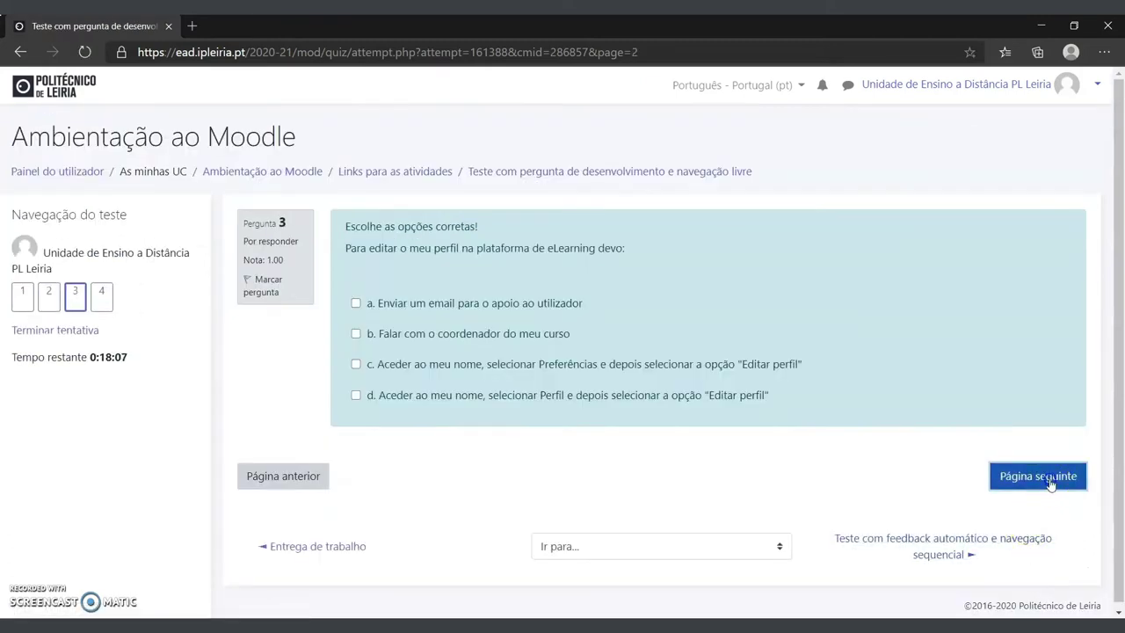
click(1055, 476)
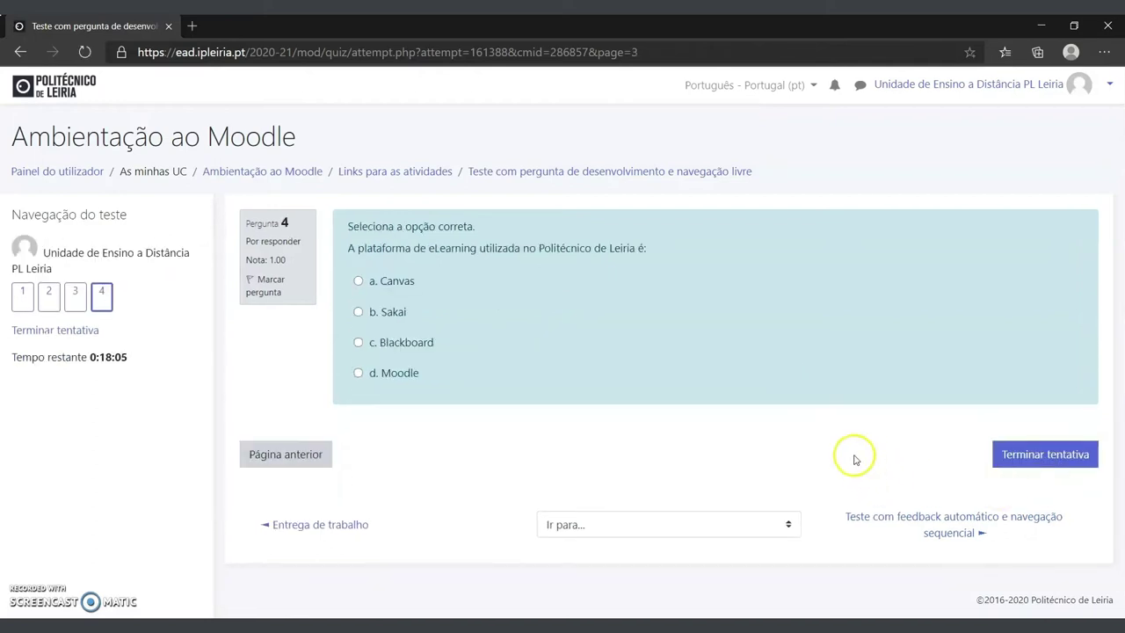
click(1043, 458)
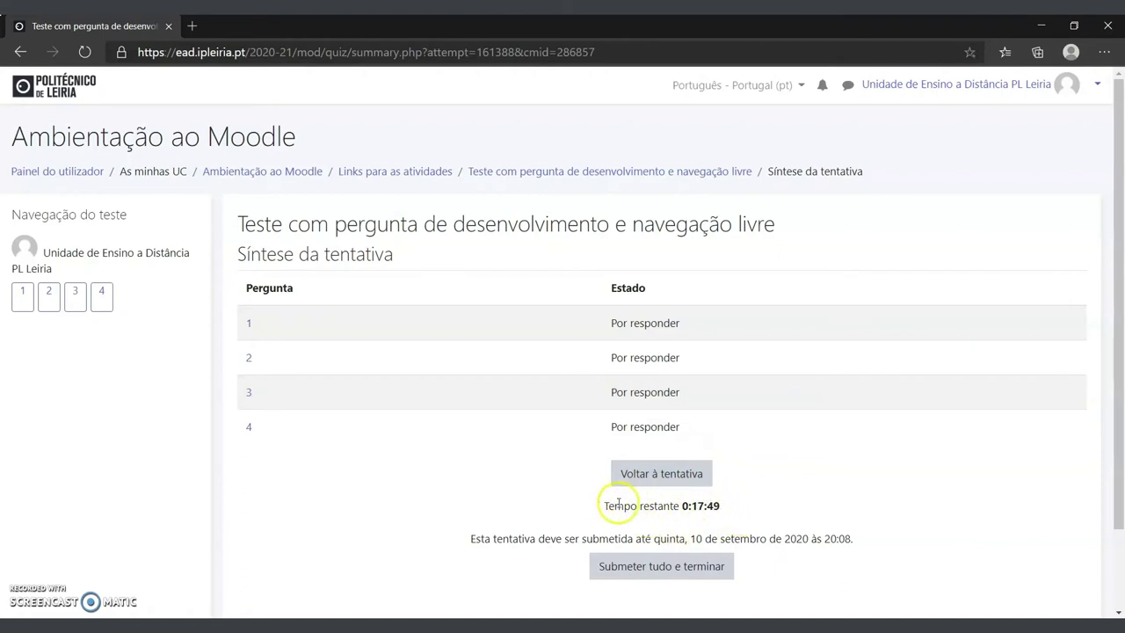
Step: Return from the summary to the attempt and flag questions 4 and 2 for review
click(673, 478)
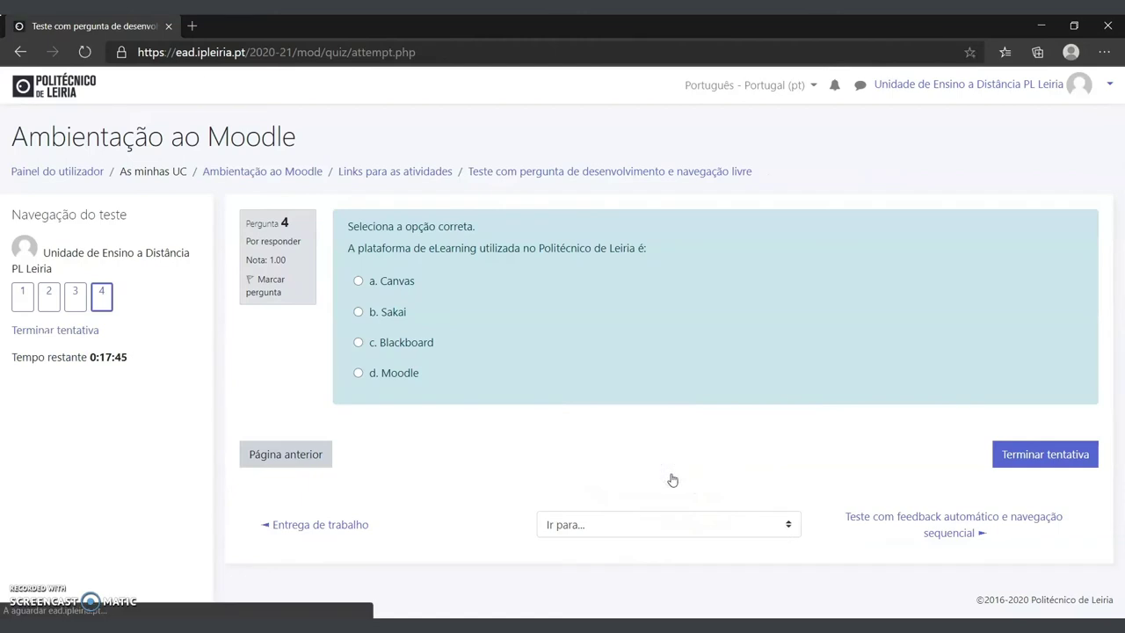
click(623, 471)
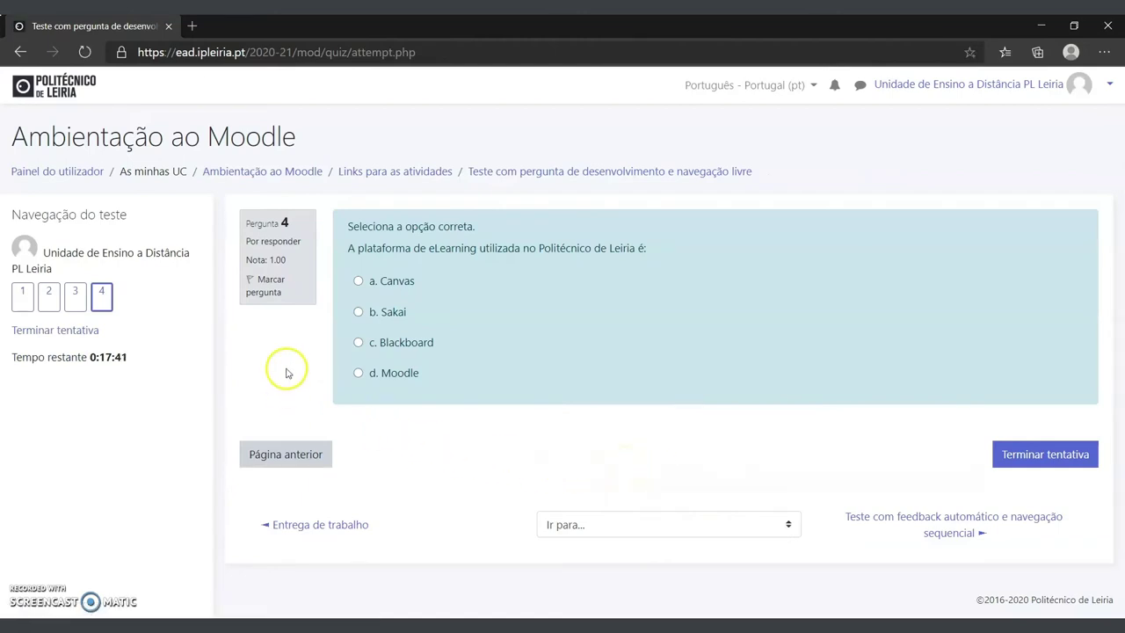
click(250, 280)
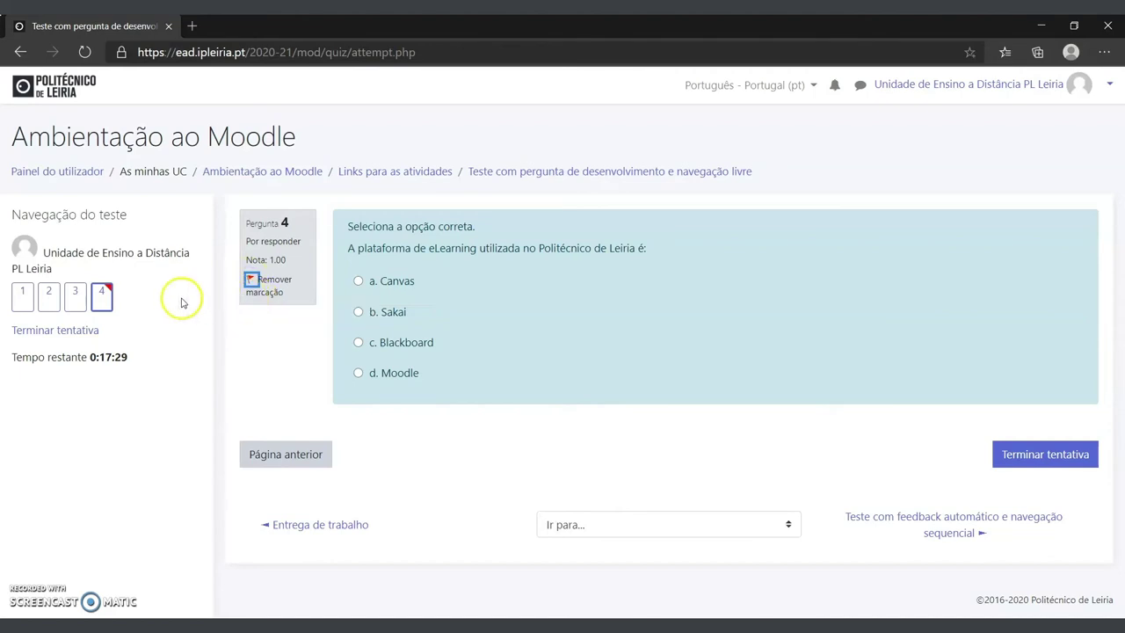
click(48, 299)
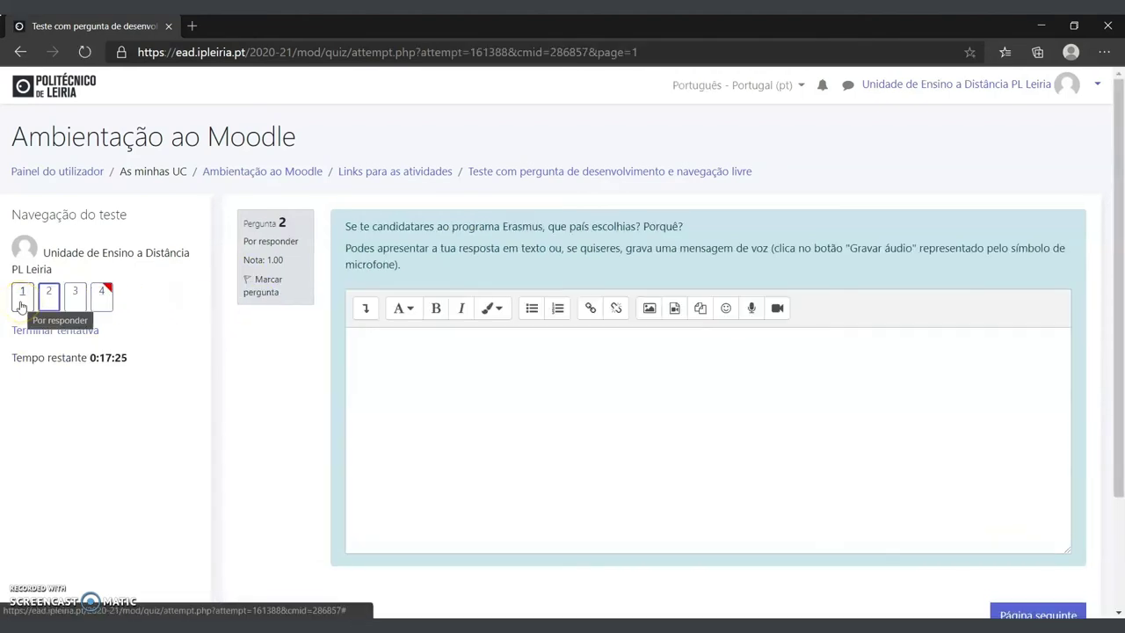
click(248, 279)
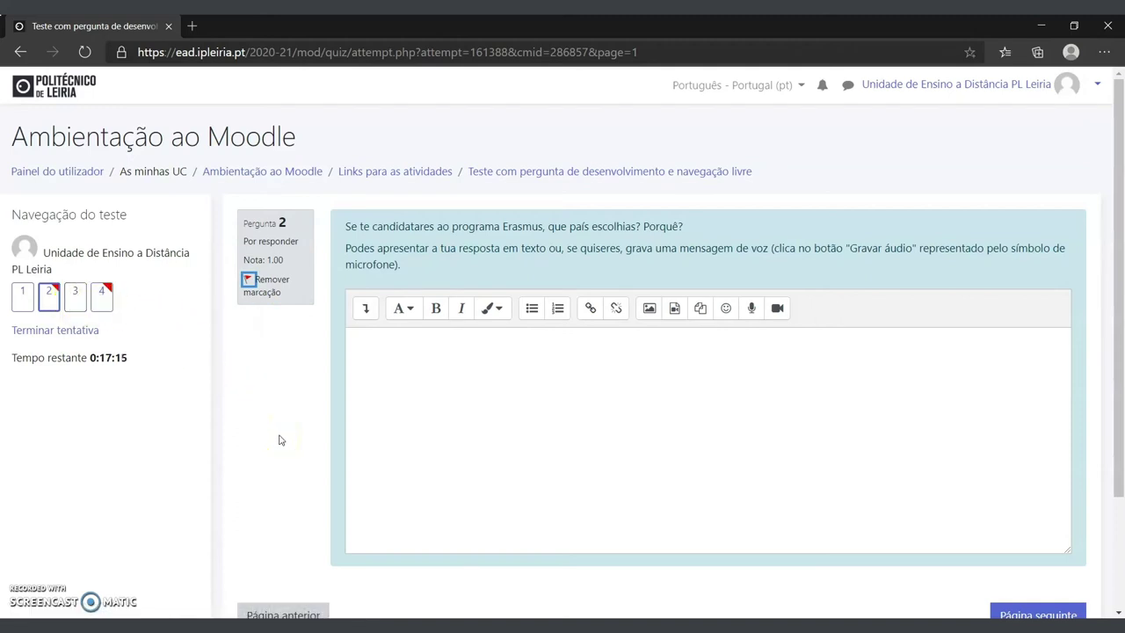
Step: Advance through the remaining questions to the attempt summary, submit everything and confirm finishing the attempt
scroll(279, 440, down, 1)
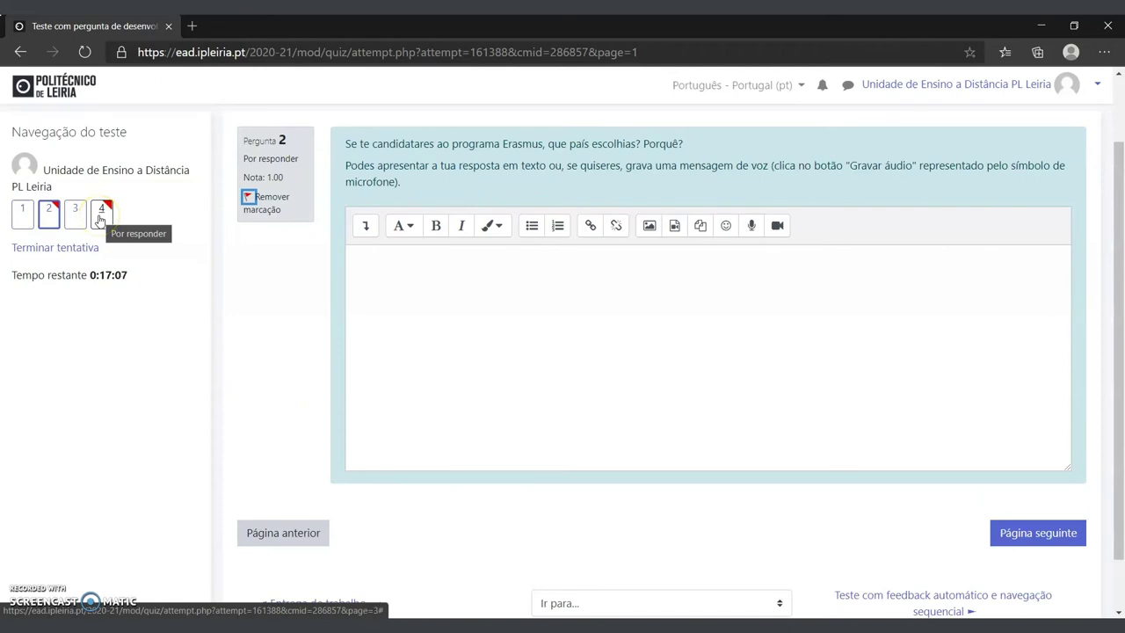
click(1066, 536)
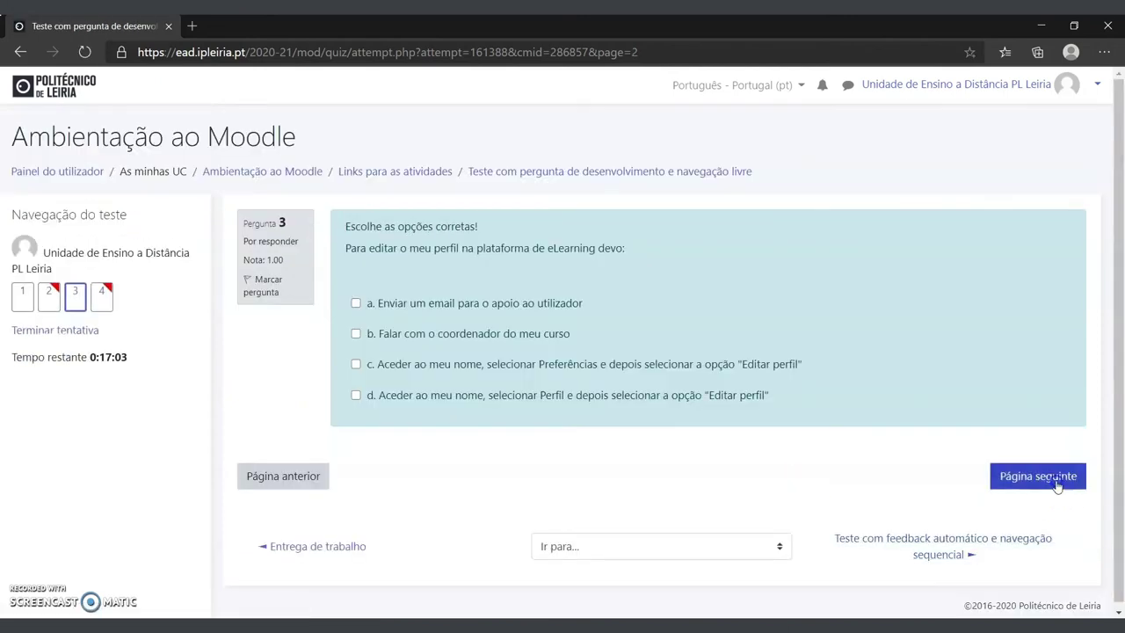
click(1057, 486)
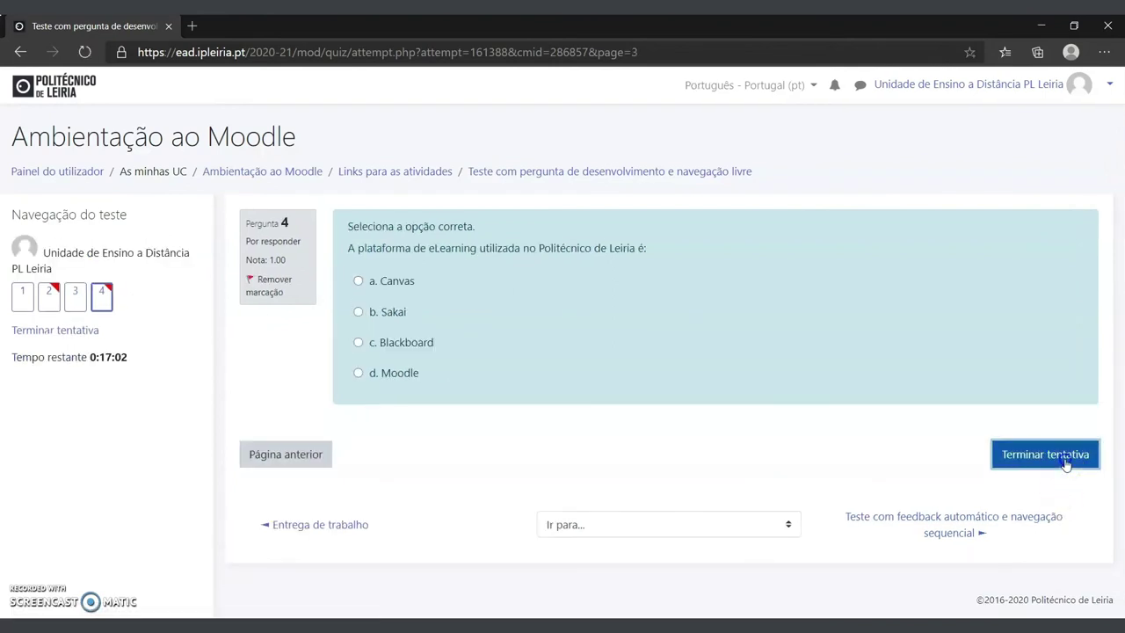
click(1045, 454)
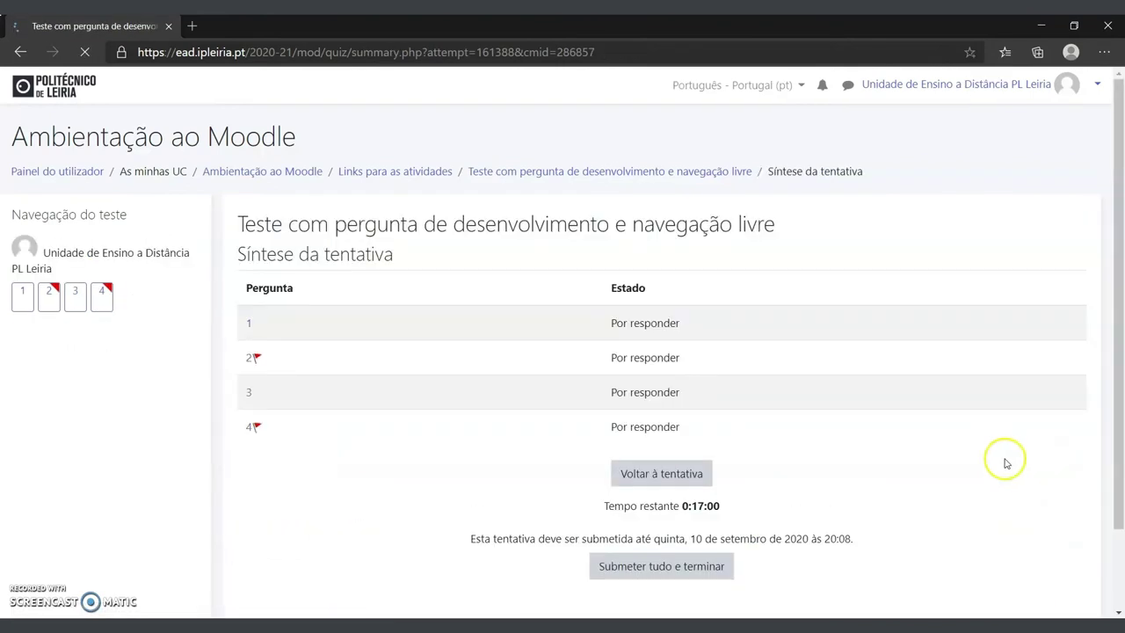
click(666, 570)
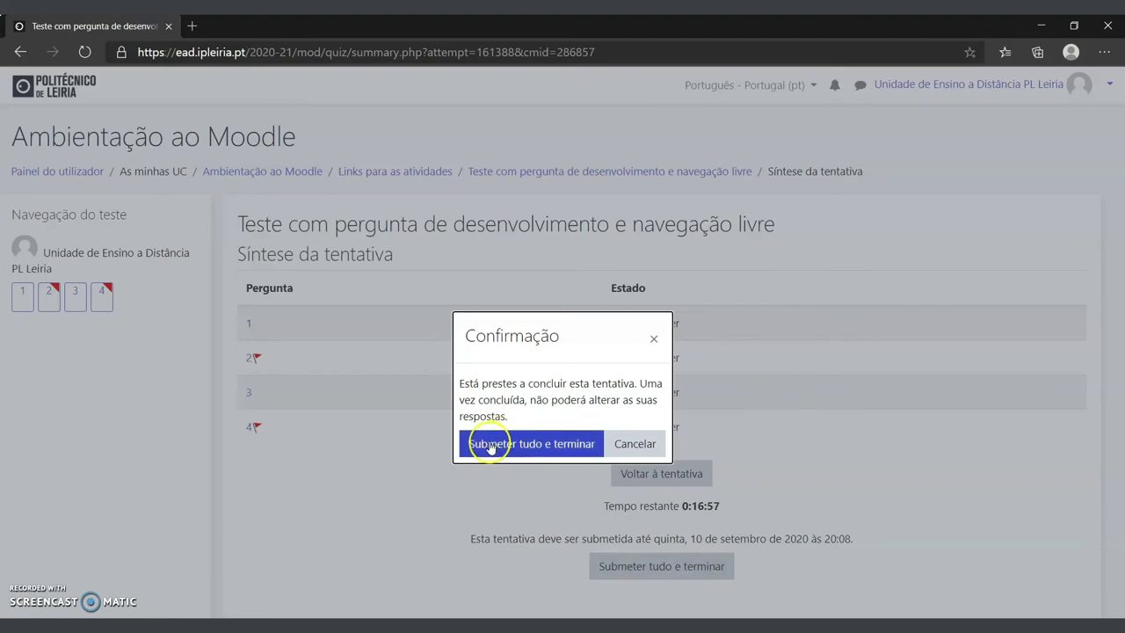
click(490, 443)
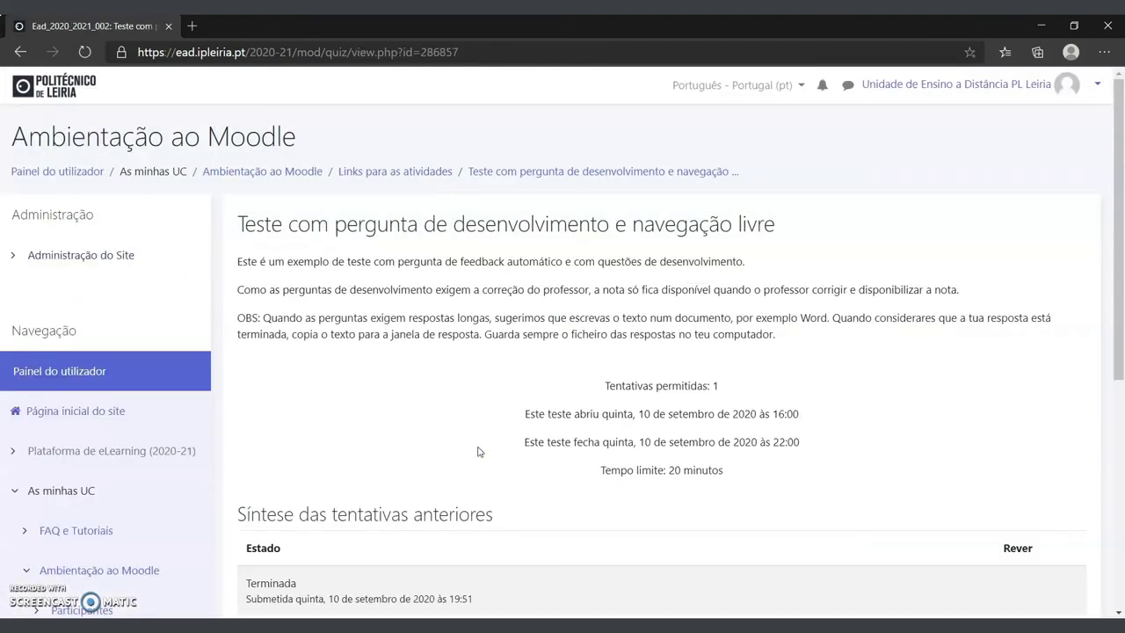
Step: Review the summary of previous attempts and return to the course page
scroll(479, 450, down, 1)
scroll(479, 451, down, 1)
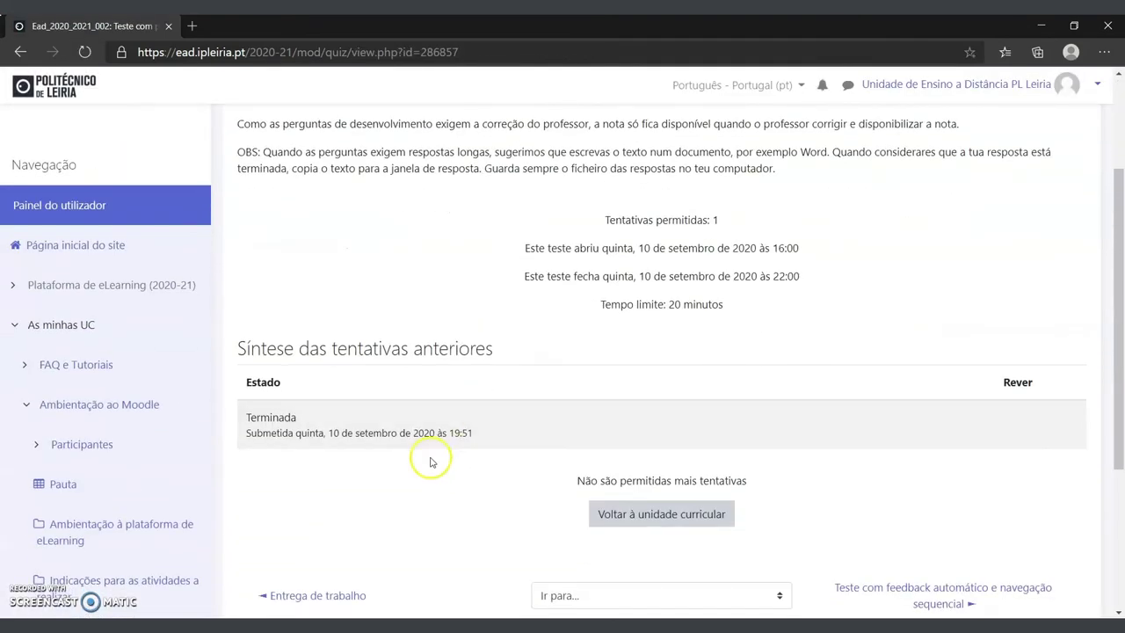
click(670, 520)
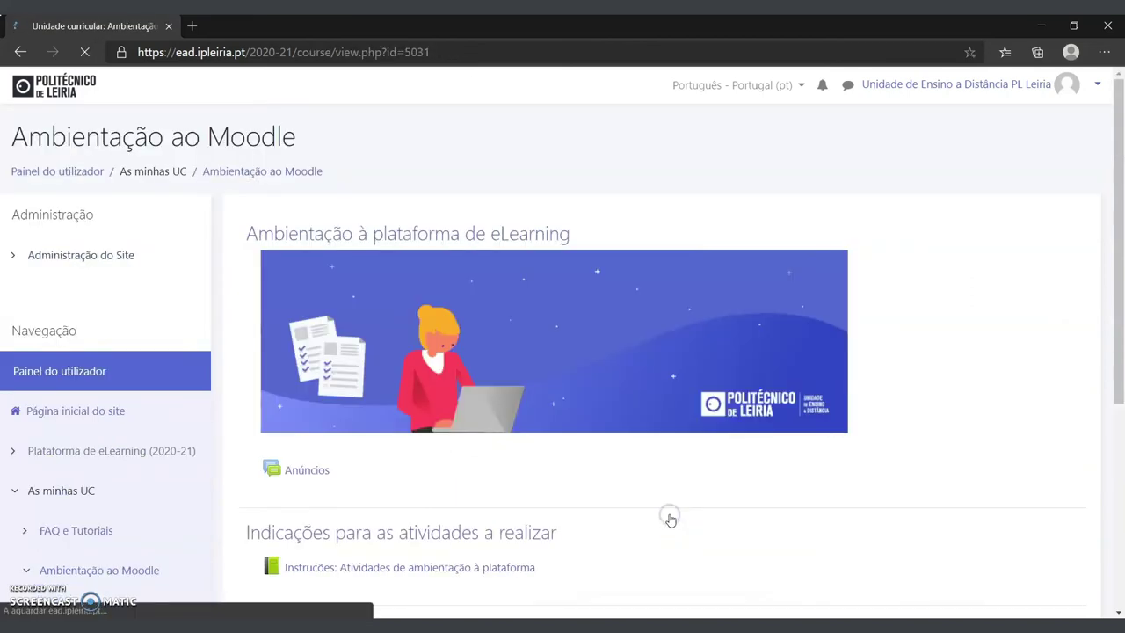
Step: Open the quiz "Teste com feedback automático e navegação sequencial" and start an attempt, accepting its time limit
scroll(671, 521, down, 3)
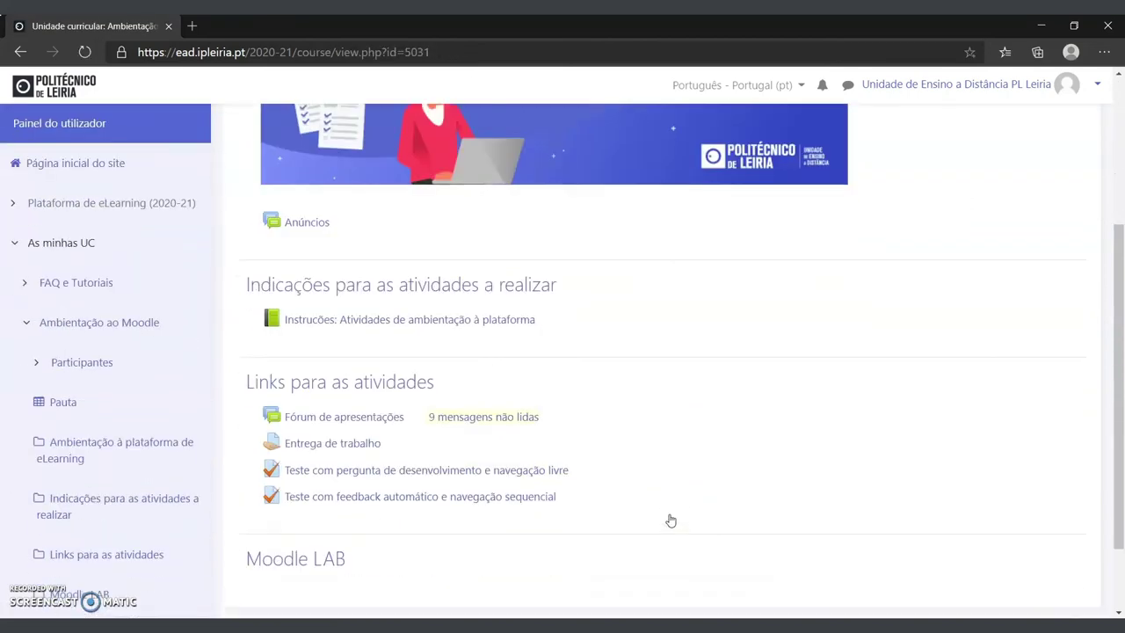
click(446, 497)
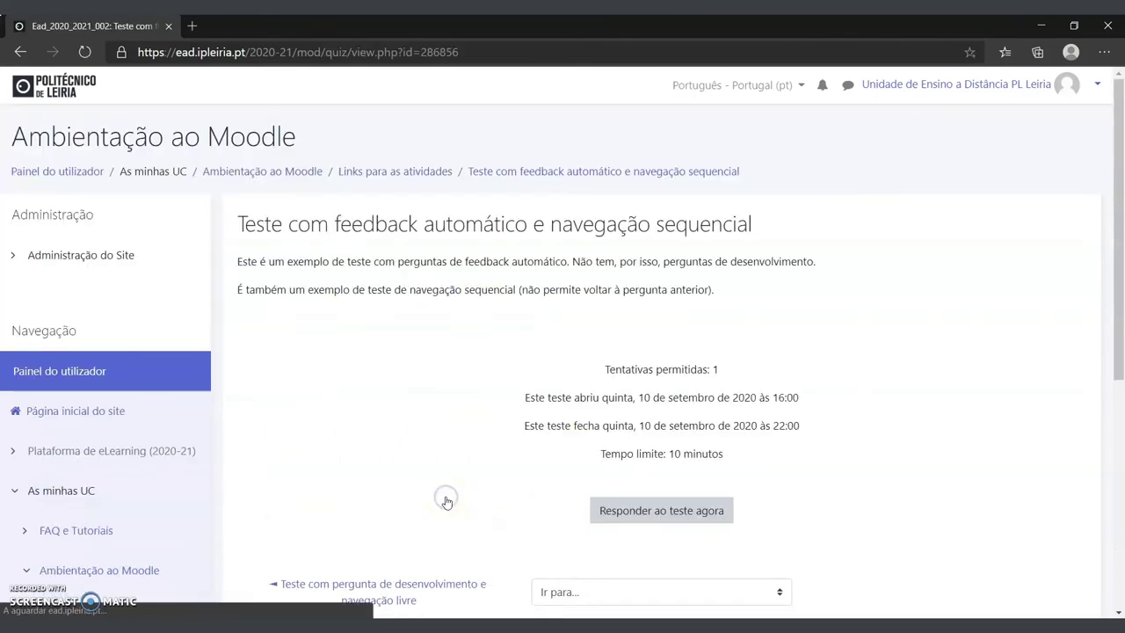
click(659, 511)
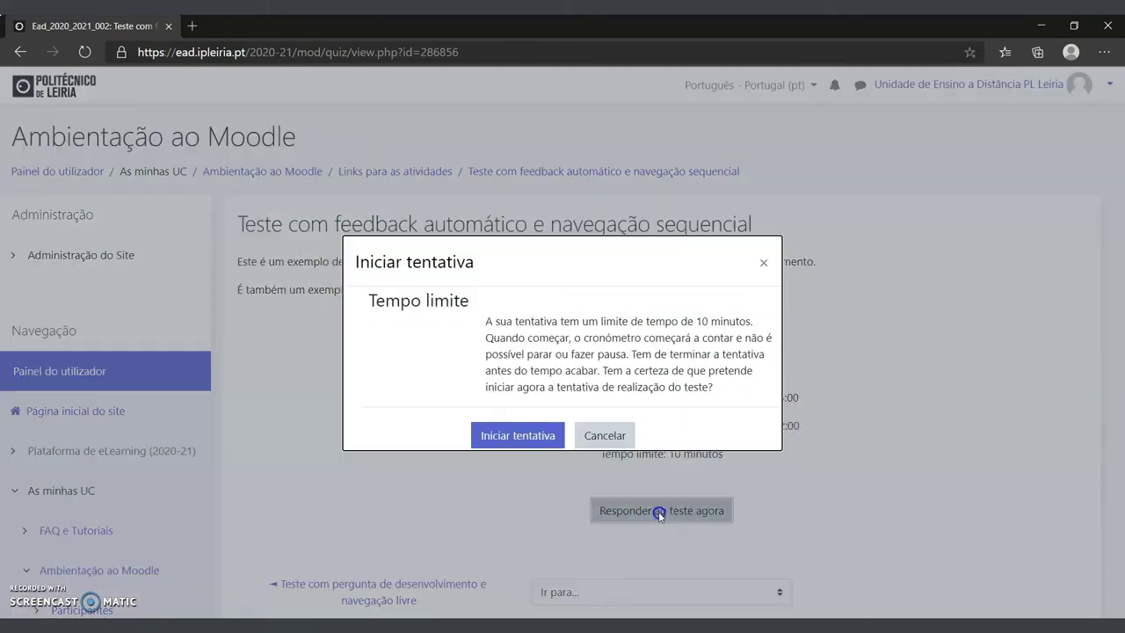
click(505, 432)
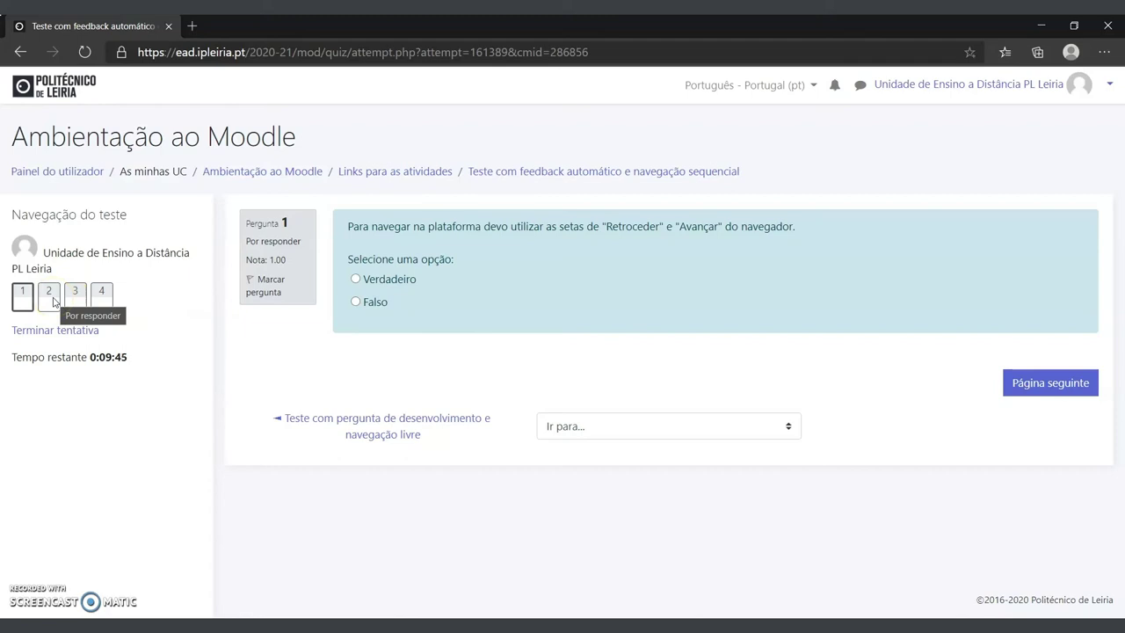
Step: Try to jump to question 4, advance to question 2 instead, flag it, and continue to the next page
click(102, 297)
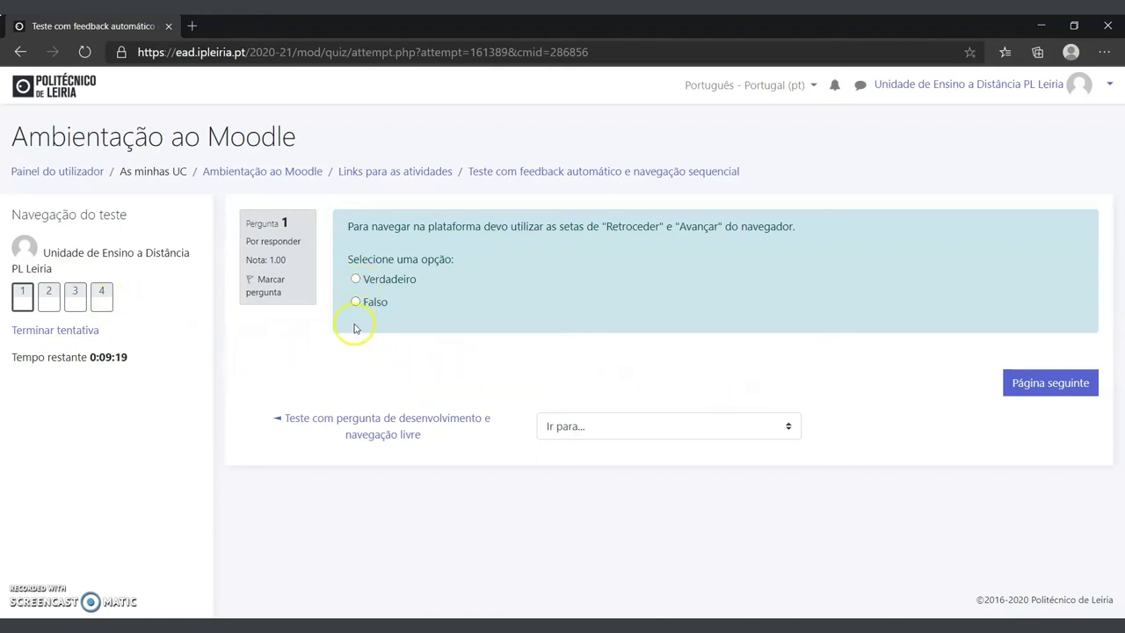
click(1062, 388)
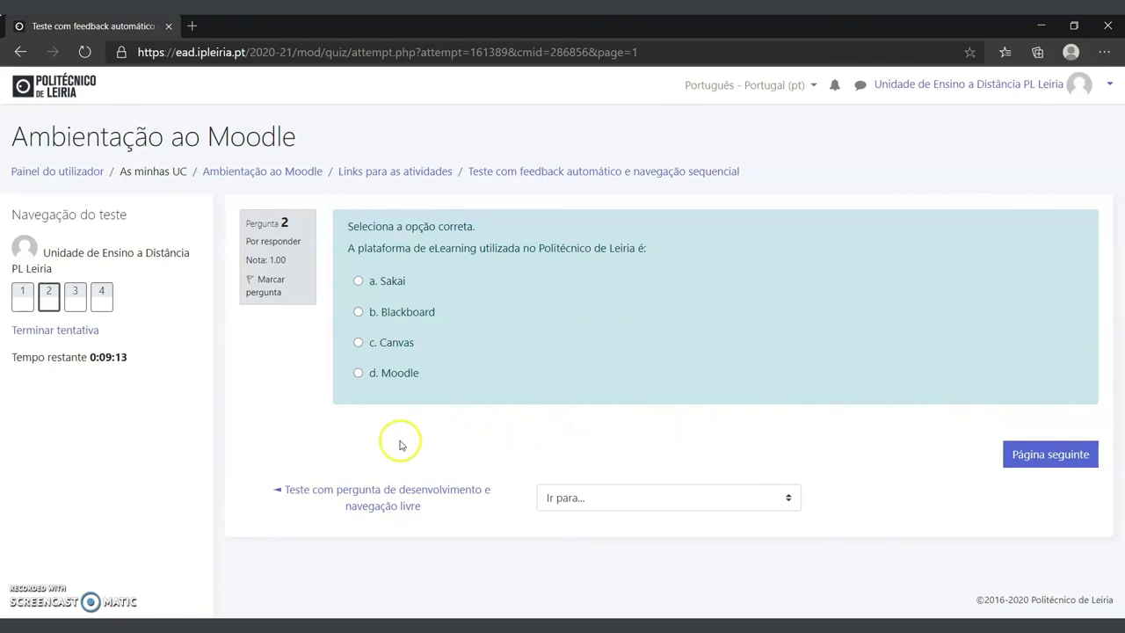
click(249, 280)
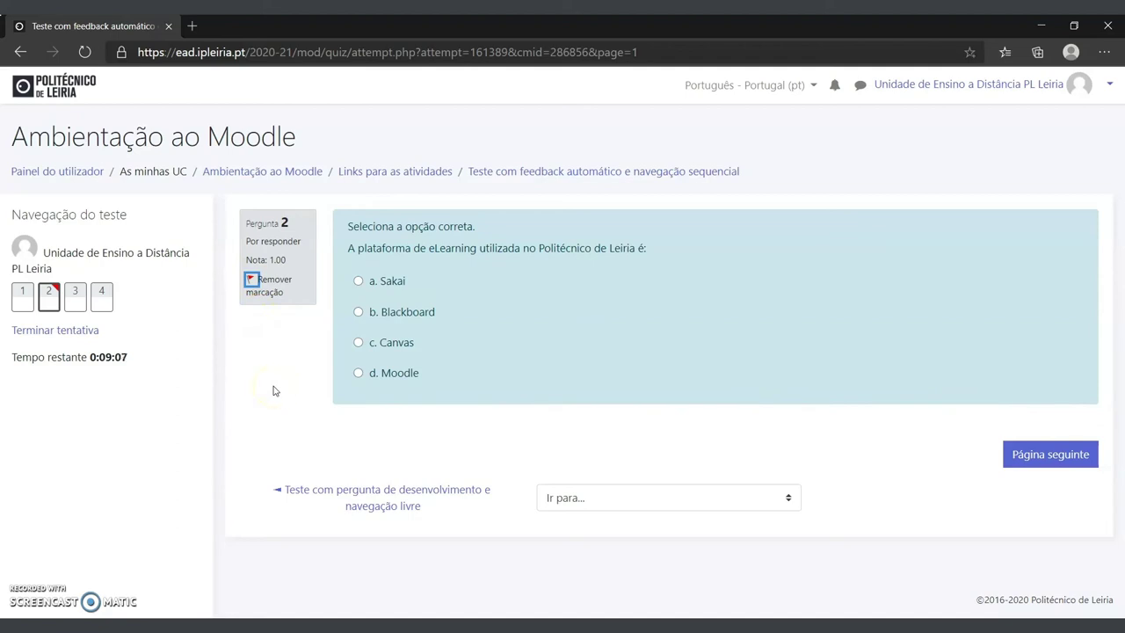
click(1066, 460)
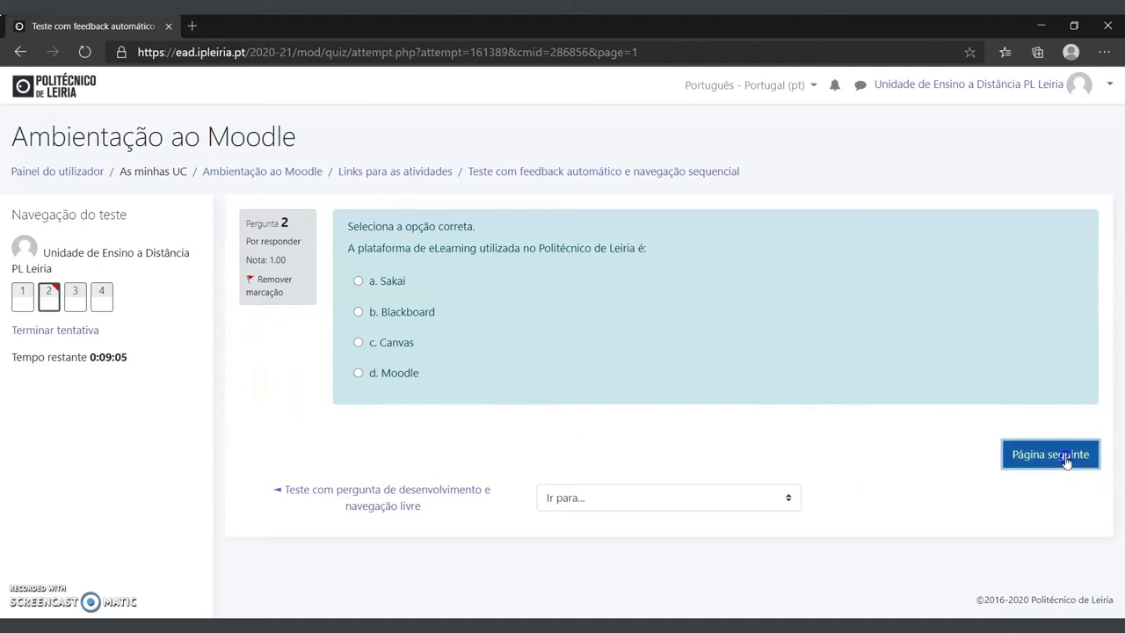
Step: Proceed through questions 3 and 4 to the attempt summary, submit the whole sequential quiz and confirm finishing the attempt
click(1054, 470)
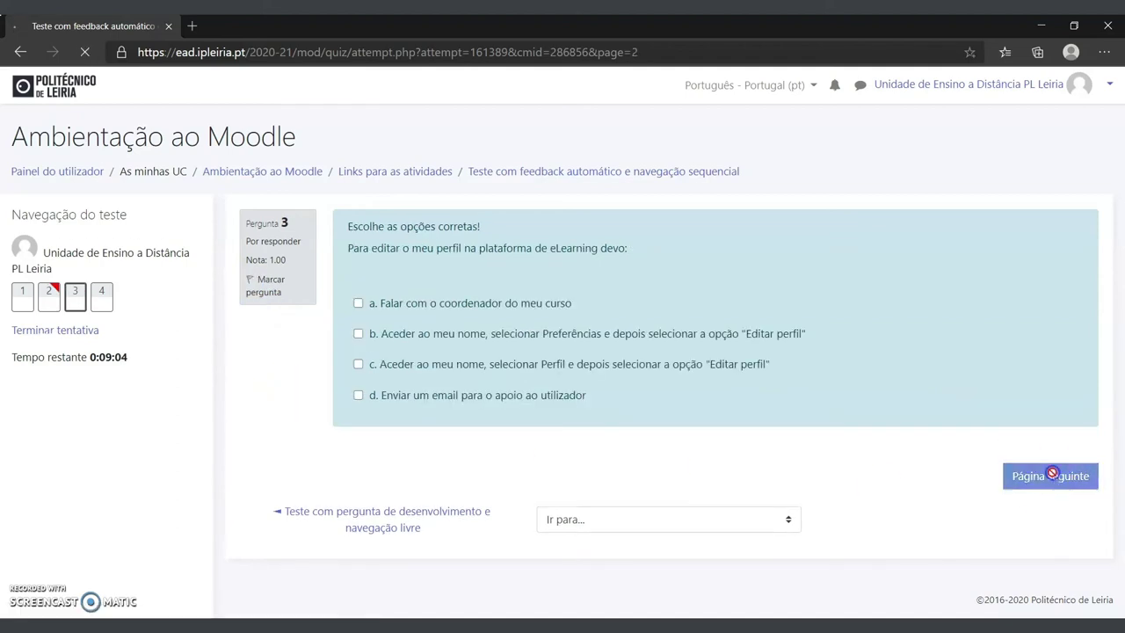
click(1055, 401)
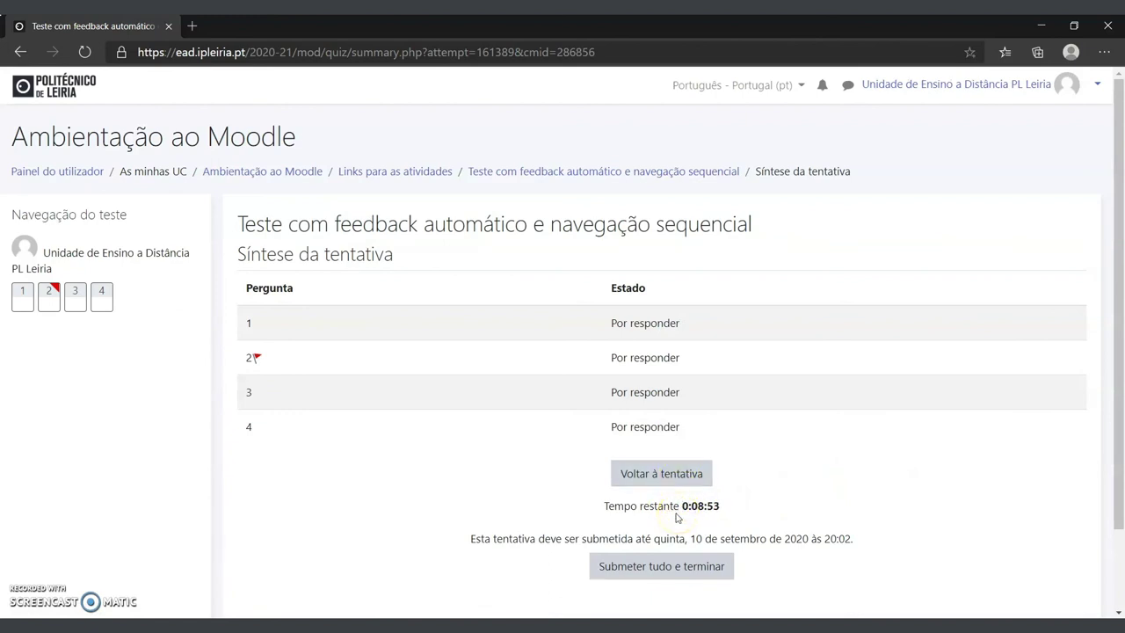
click(660, 568)
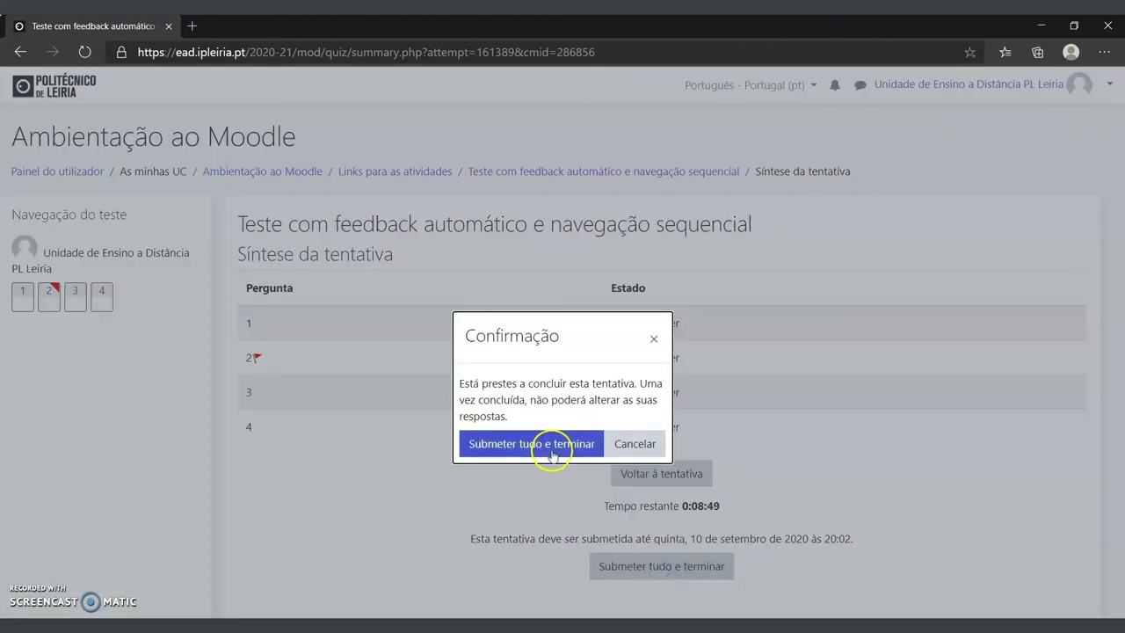
click(553, 446)
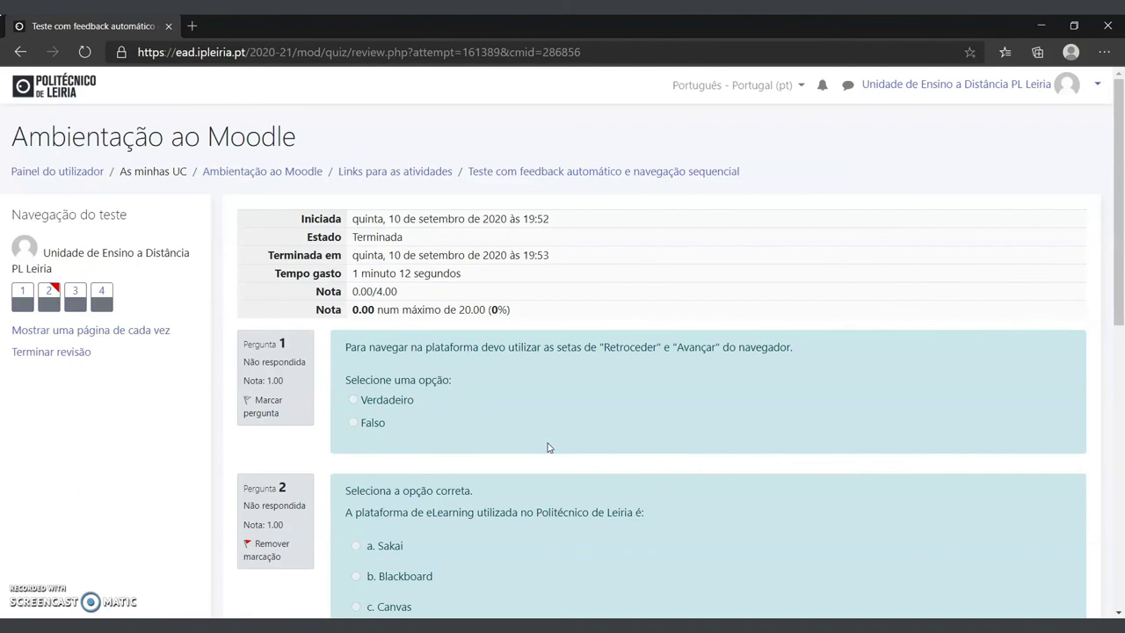
Step: Review the graded attempt's questions, return to the "Ambientação ao Moodle" course page and bring the "Links para as atividades" section into view
click(521, 400)
scroll(569, 442, down, 2)
scroll(569, 442, down, 2)
scroll(569, 442, up, 4)
click(262, 171)
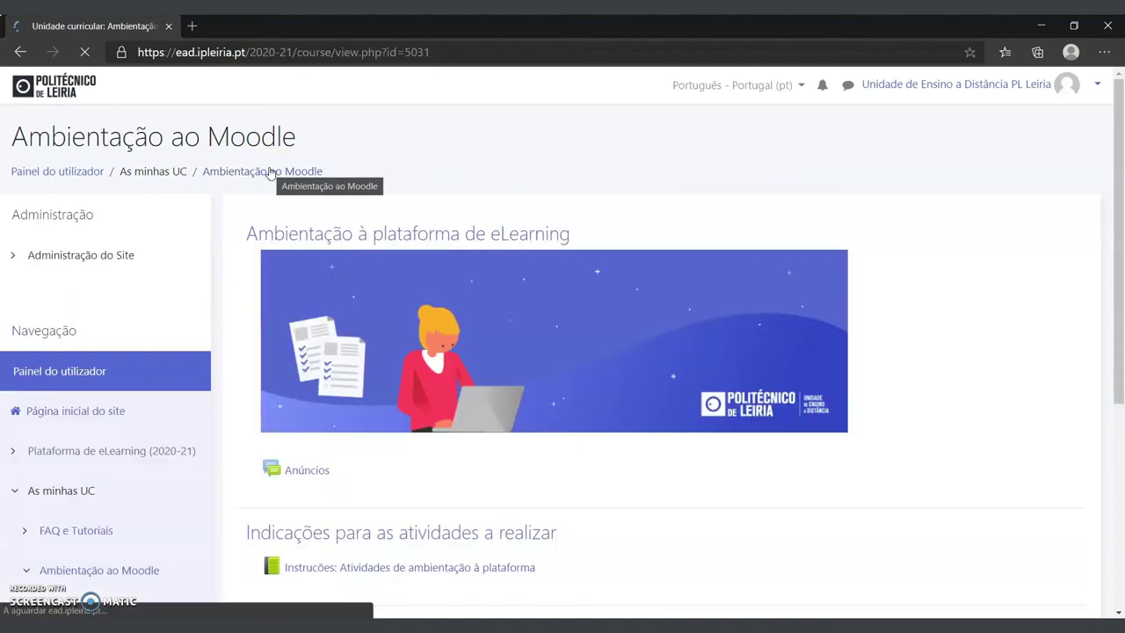
scroll(992, 472, down, 4)
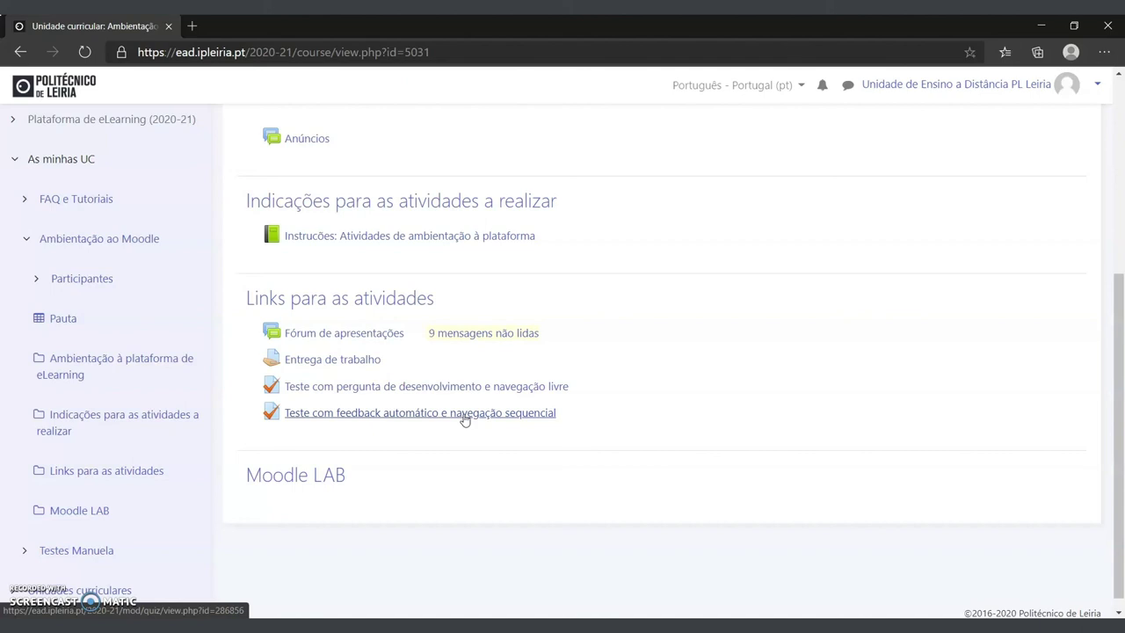
click(510, 477)
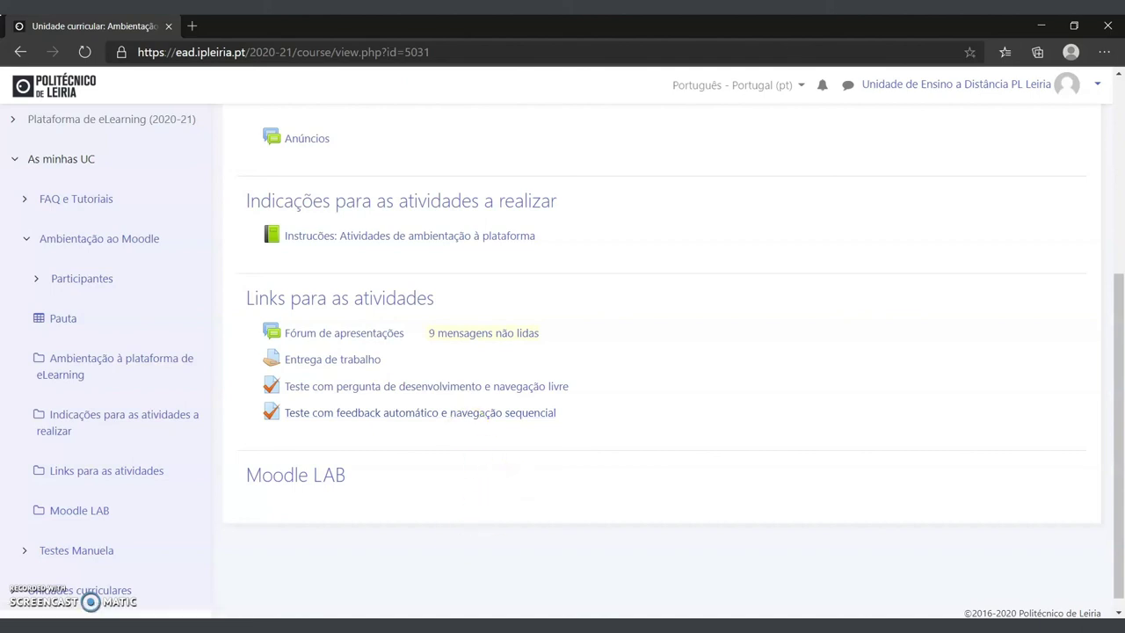